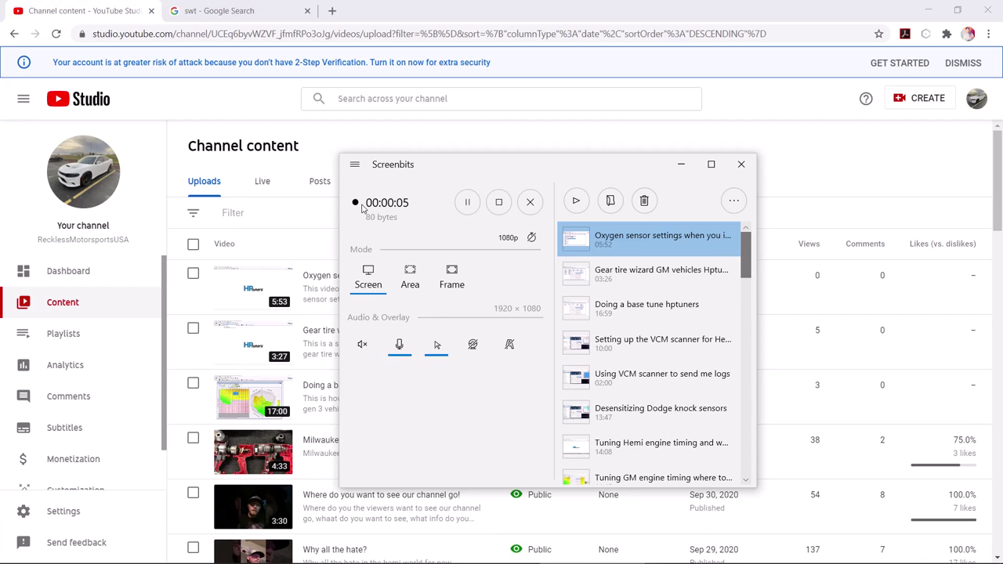
# - Bring up Tune fix 1, then switch to the 14 ram 8 speed stock tune's oxygen sensor settings
pyautogui.moveTo(416, 557)
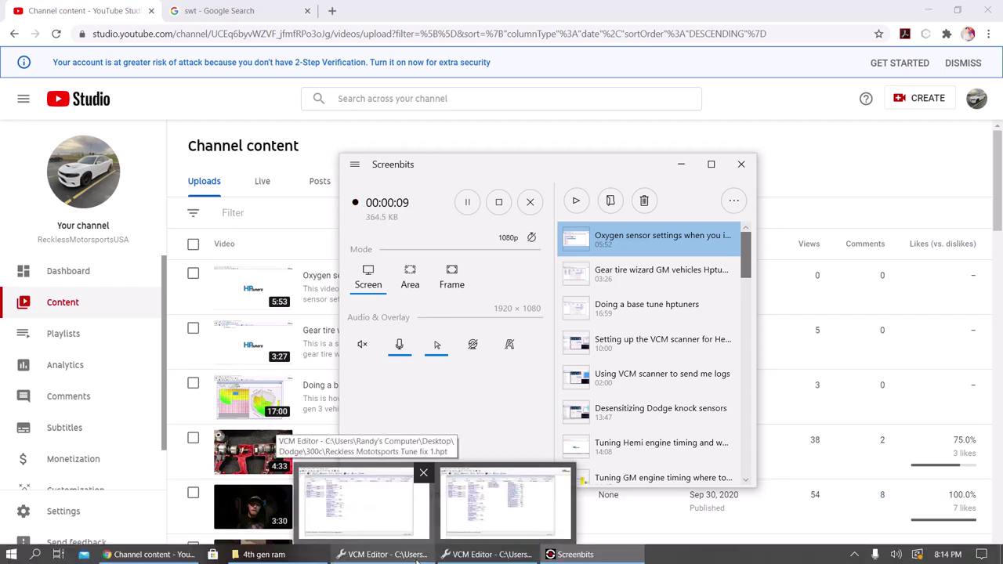
pyautogui.click(416, 557)
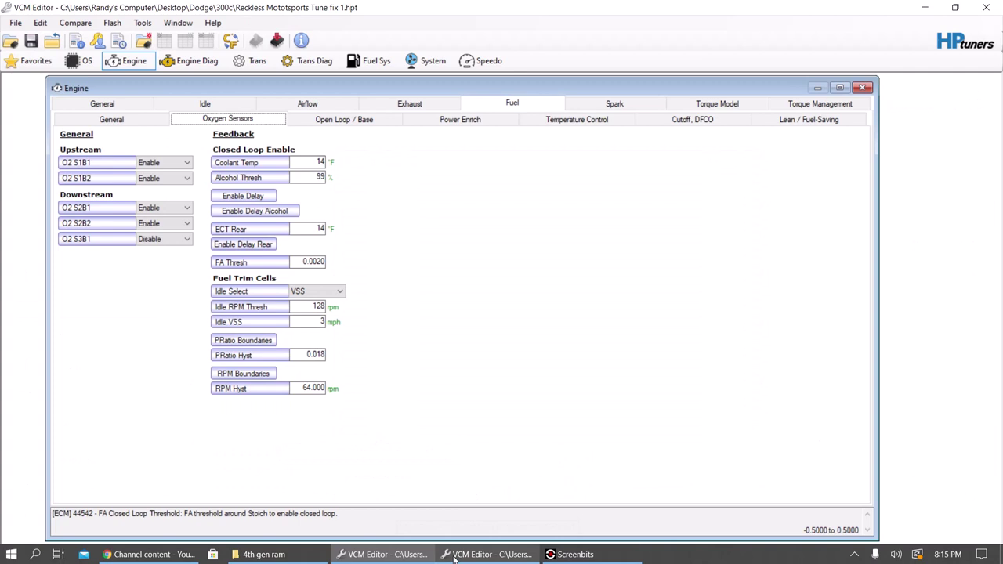
pyautogui.click(454, 557)
pyautogui.click(390, 558)
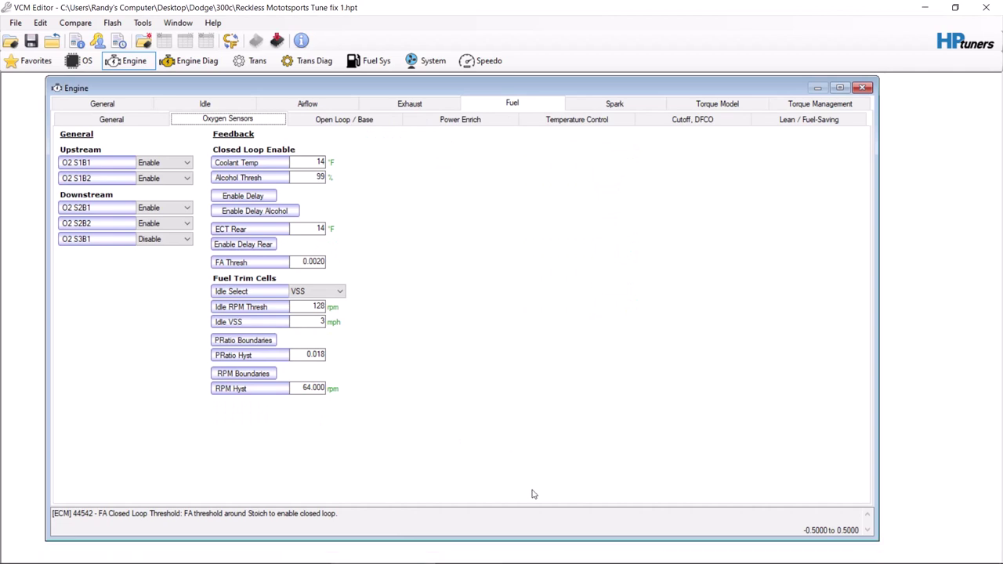
pyautogui.click(490, 555)
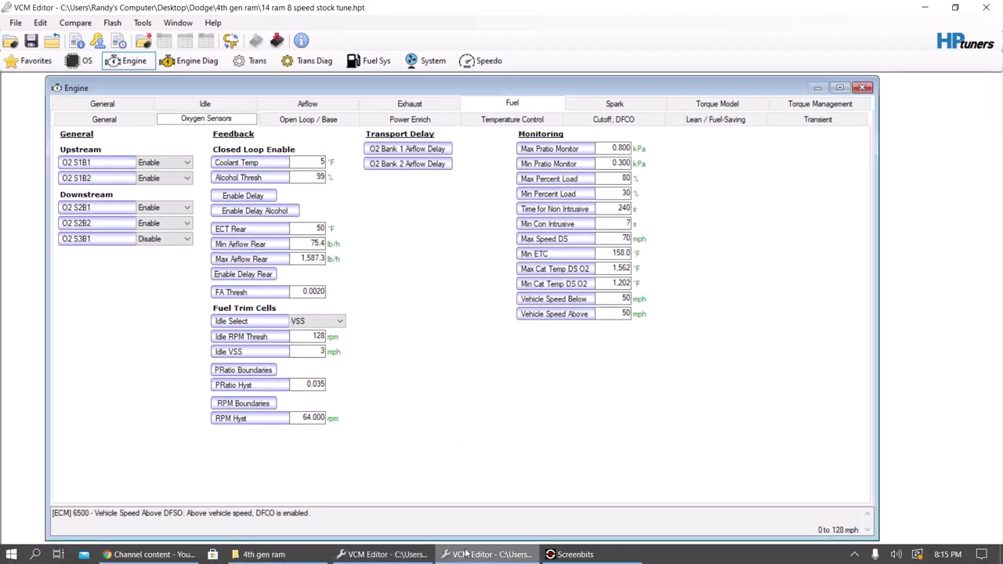
# - In Tune fix 1, set downstream sensors O2 S2B1 and O2 S2B2 to Disable
pyautogui.click(384, 554)
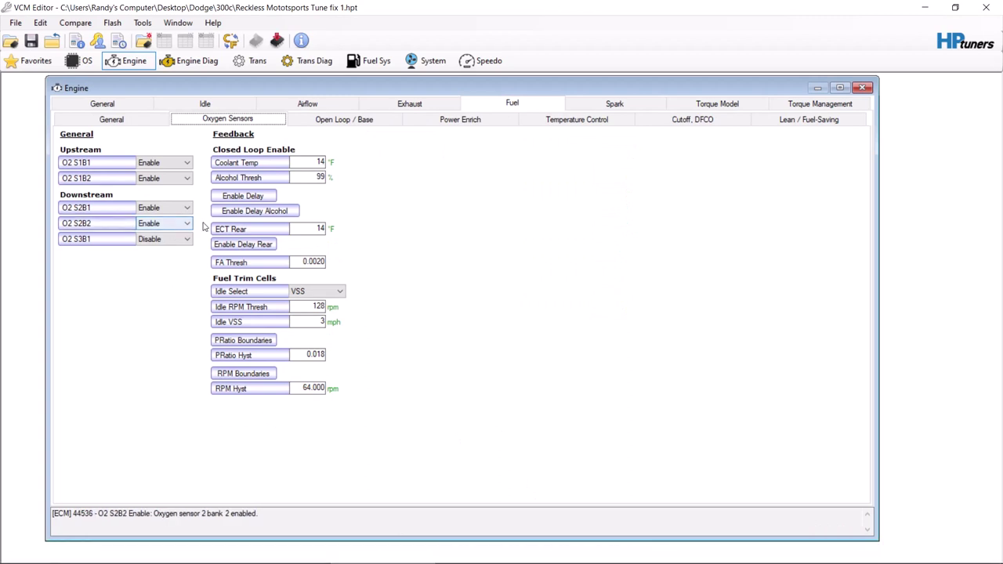
pyautogui.click(181, 208)
pyautogui.click(174, 220)
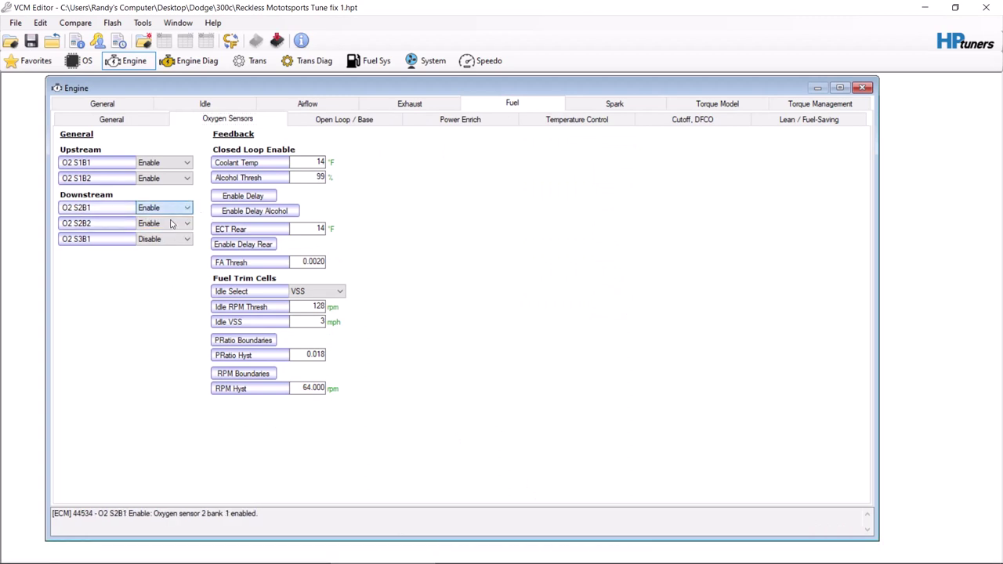
pyautogui.click(169, 223)
pyautogui.click(152, 236)
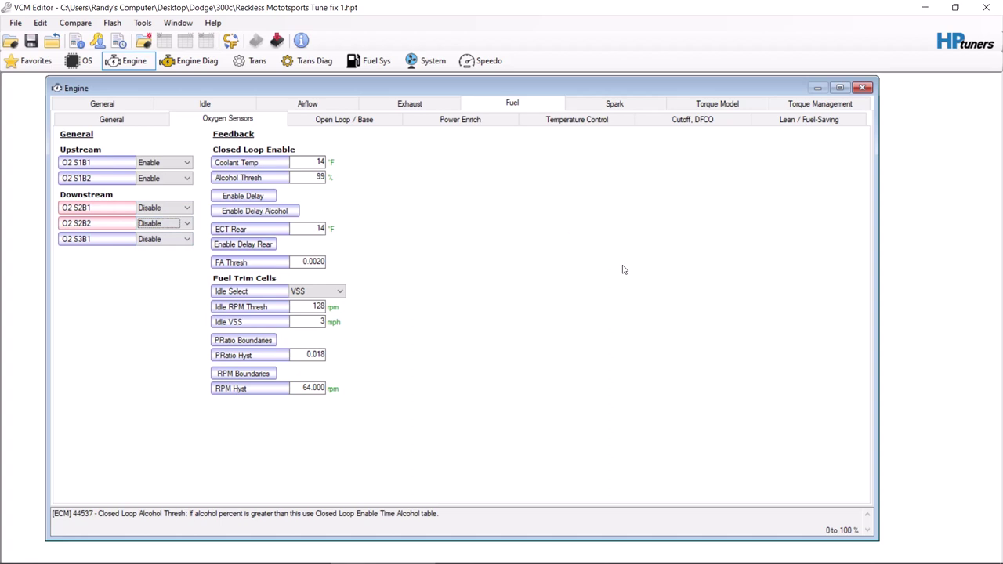
# - Multiply the Closed Loop Enable Time values for 50, 77 and 212 °F by 1.2
pyautogui.click(267, 196)
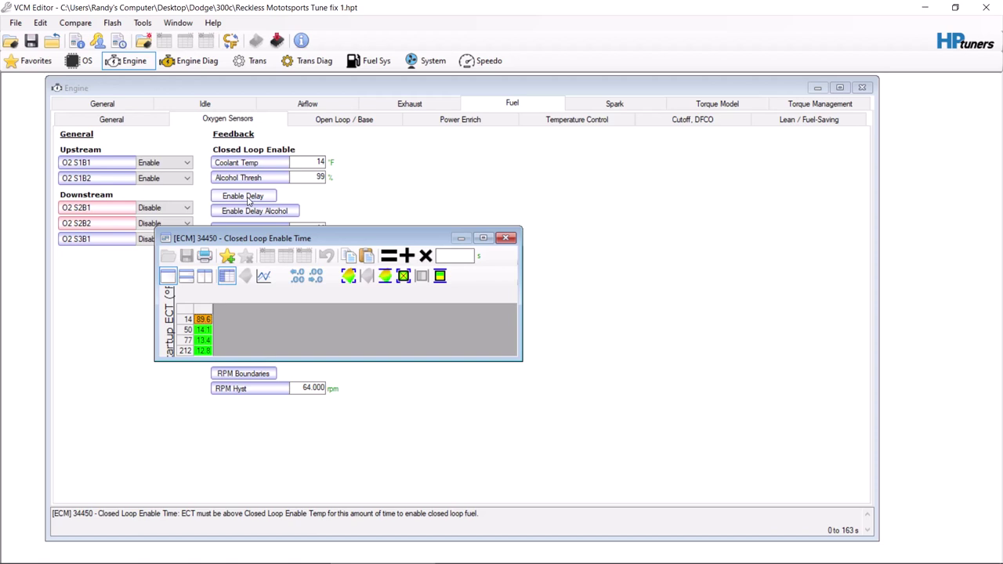
pyautogui.moveTo(203, 329); pyautogui.dragTo(203, 350)
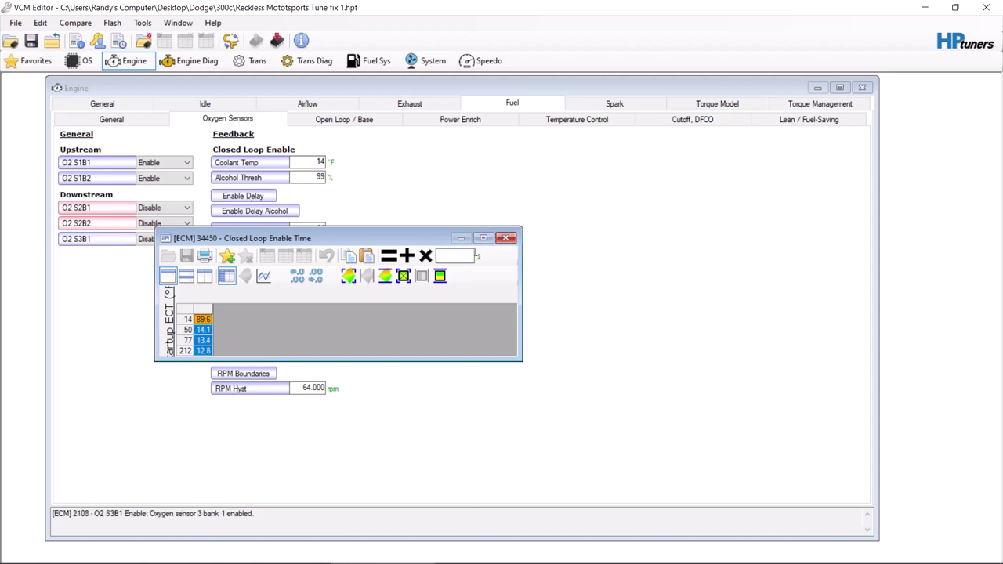
pyautogui.click(462, 256)
pyautogui.write('1.2')
pyautogui.click(424, 255)
pyautogui.click(505, 237)
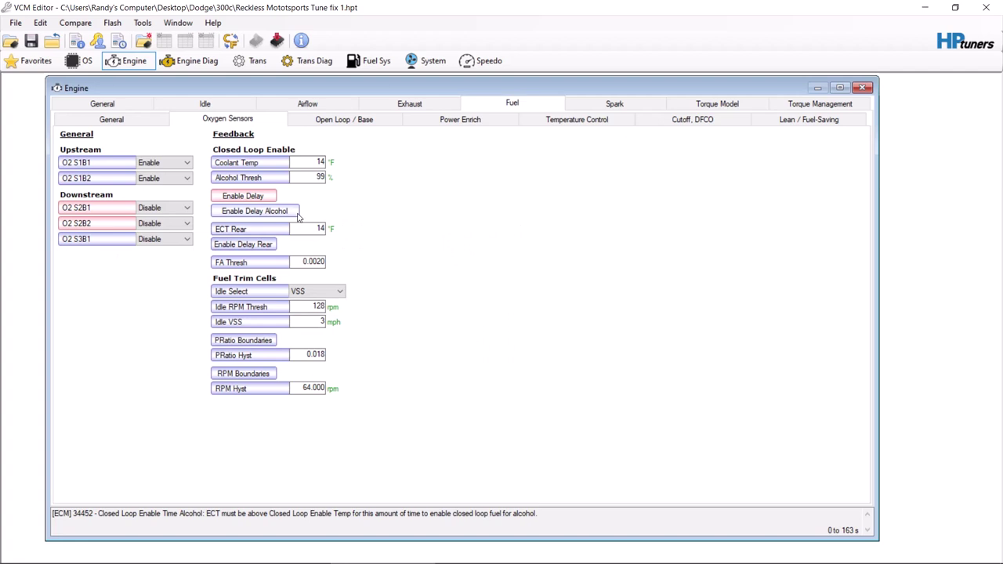
# - Scale the Closed Loop Enable Time Rear table by 1.2, leaving the Alcohol table unchanged
pyautogui.click(272, 248)
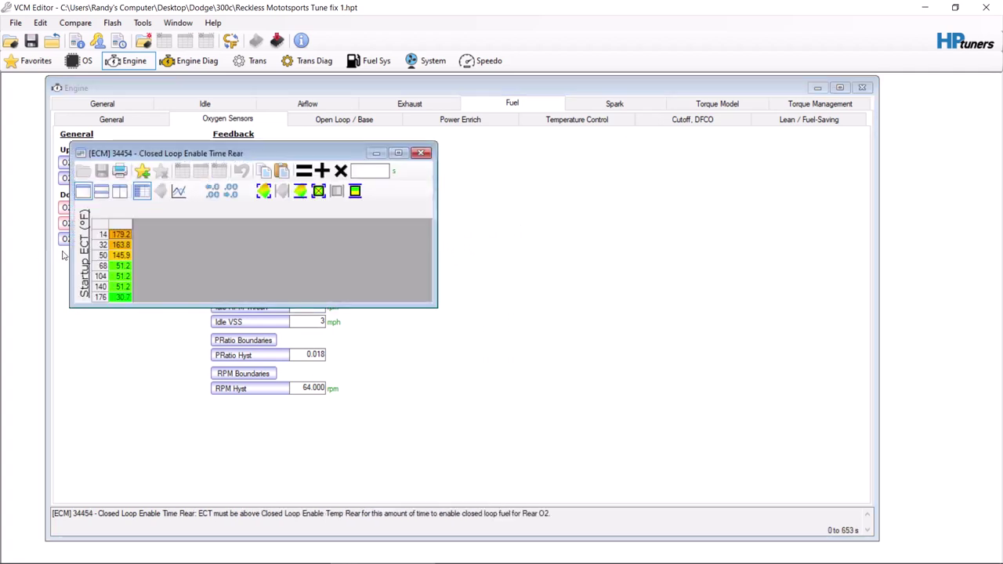
pyautogui.click(363, 171)
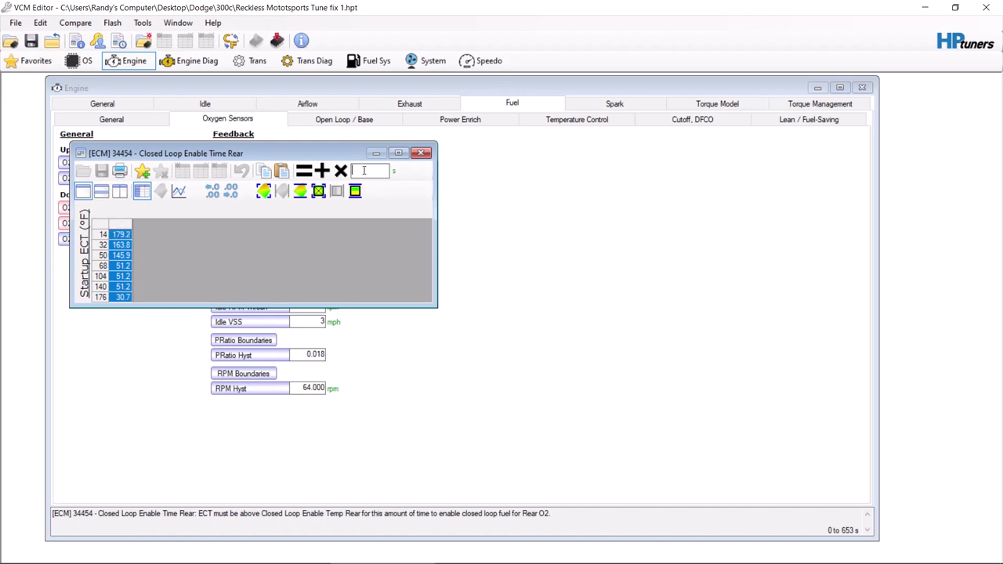
pyautogui.write('1.2')
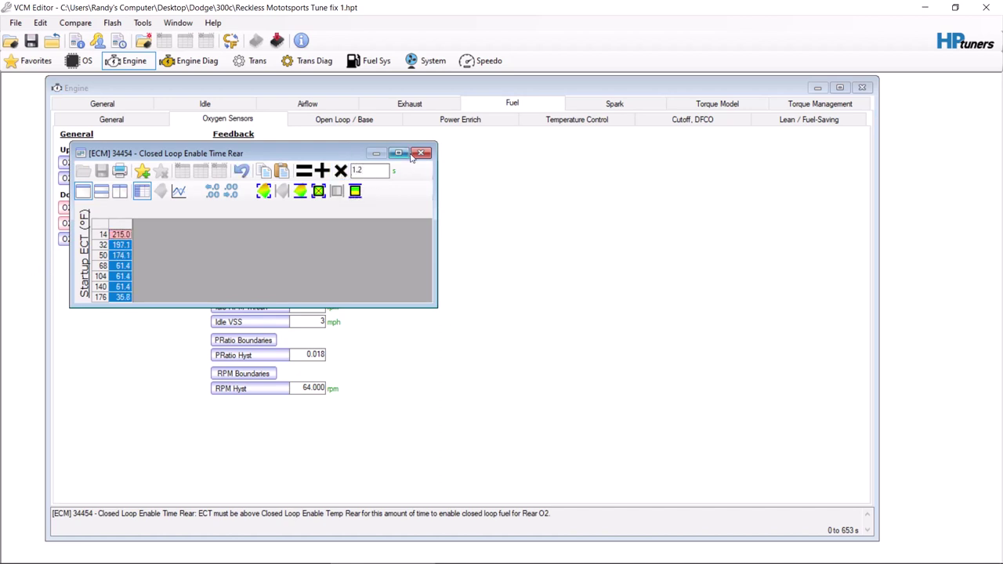
pyautogui.click(422, 153)
pyautogui.click(289, 211)
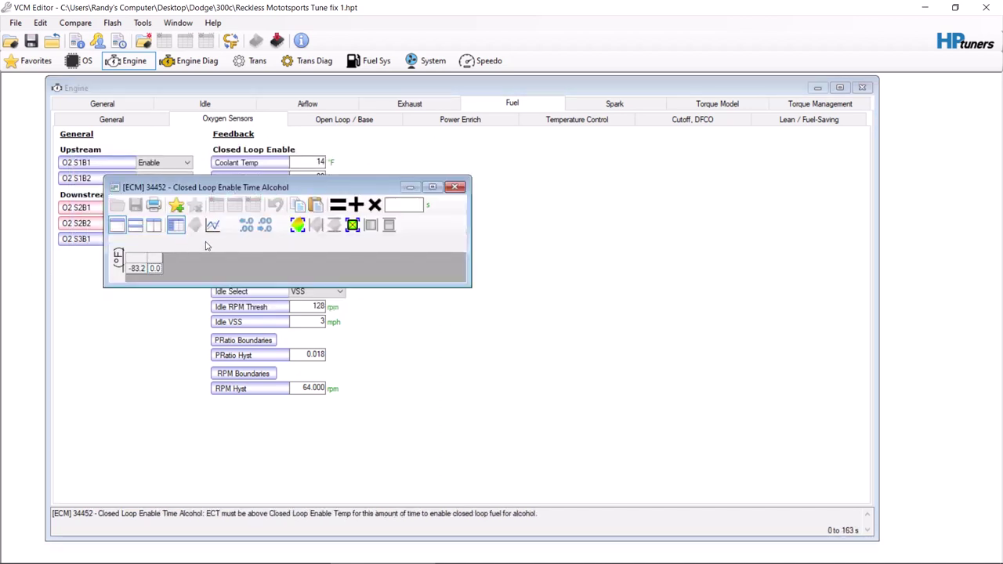
pyautogui.click(456, 188)
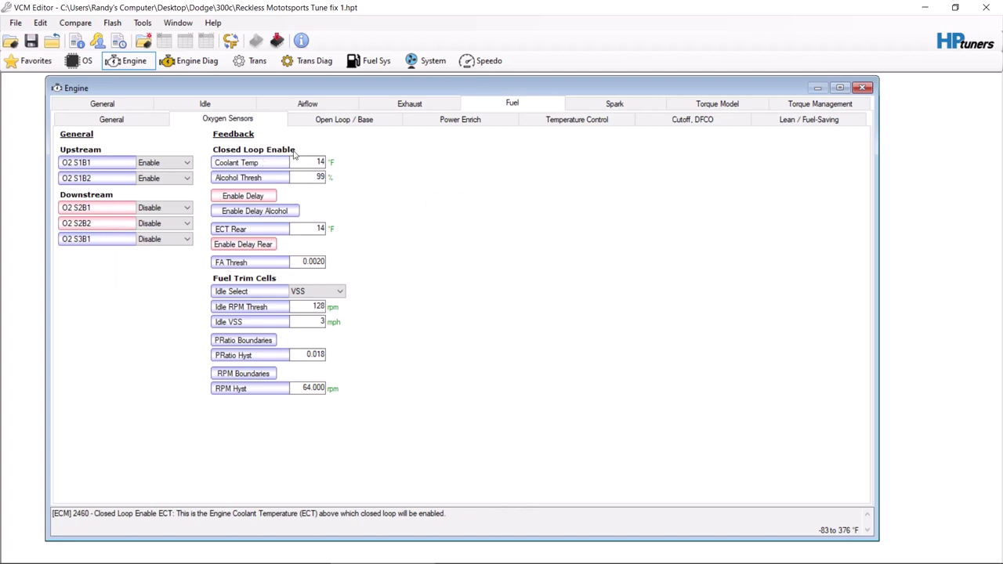
# - Change Tune fix 1's Closed Loop Enable Coolant Temp from 14 to 140 °F
pyautogui.click(318, 163)
pyautogui.write('140')
# - On the Oxygen Sensors page, change FA Thresh from 0.0020 to 0.0015
pyautogui.click(359, 119)
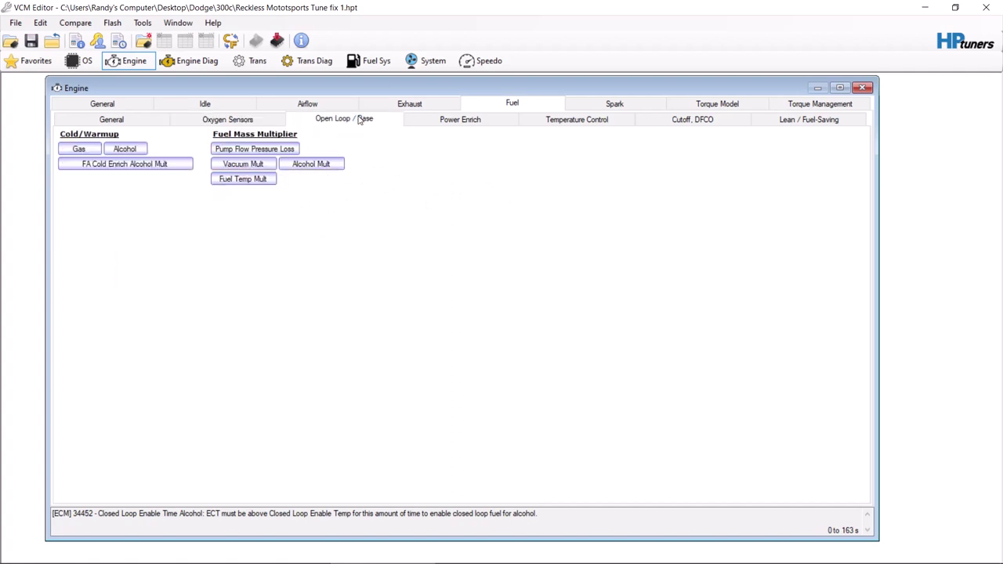
pyautogui.click(284, 121)
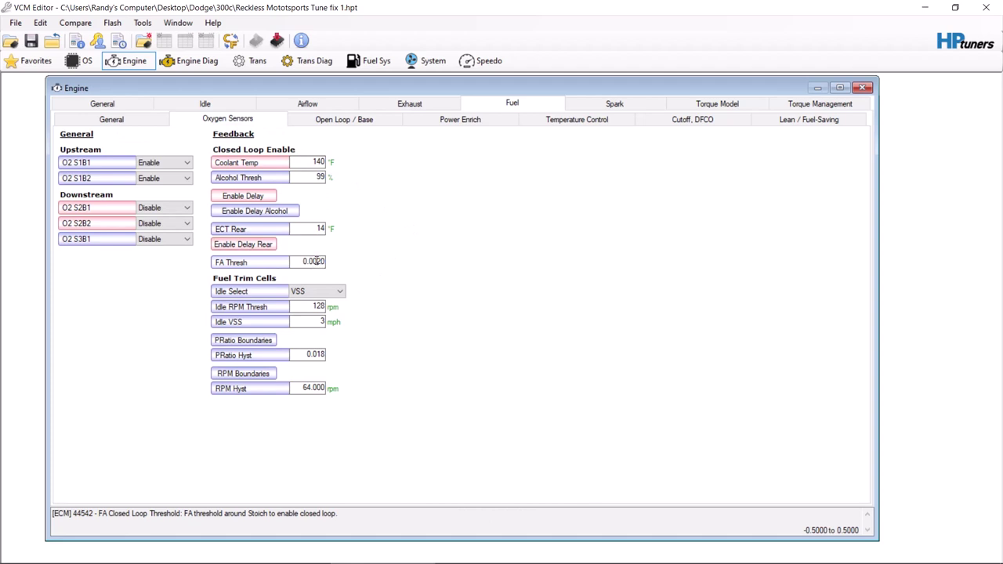
pyautogui.moveTo(314, 261); pyautogui.dragTo(416, 268)
pyautogui.write('15')
# - In the Ram tune, multiply every Closed Loop Enable Time cell by 1.2
pyautogui.click(483, 557)
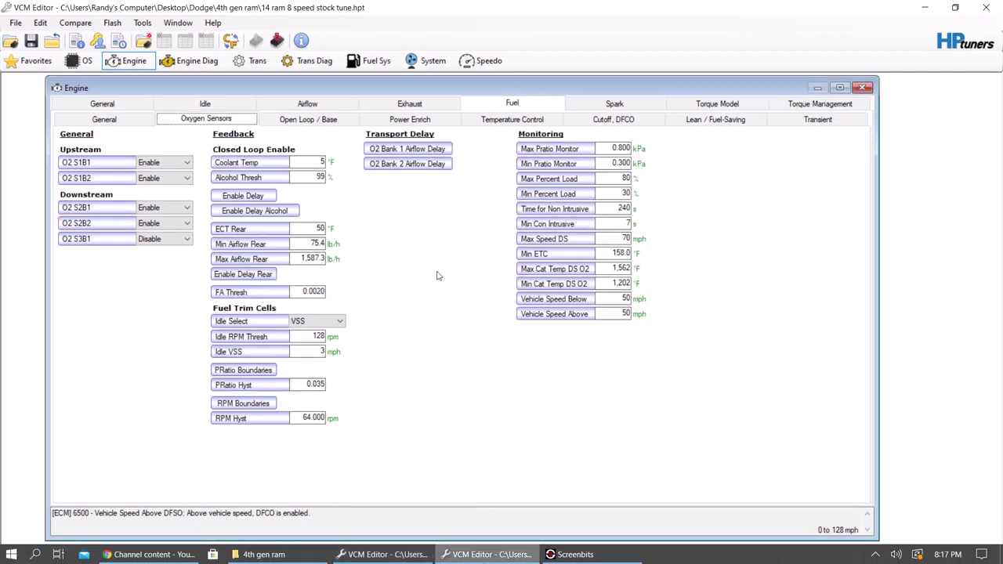
pyautogui.click(429, 150)
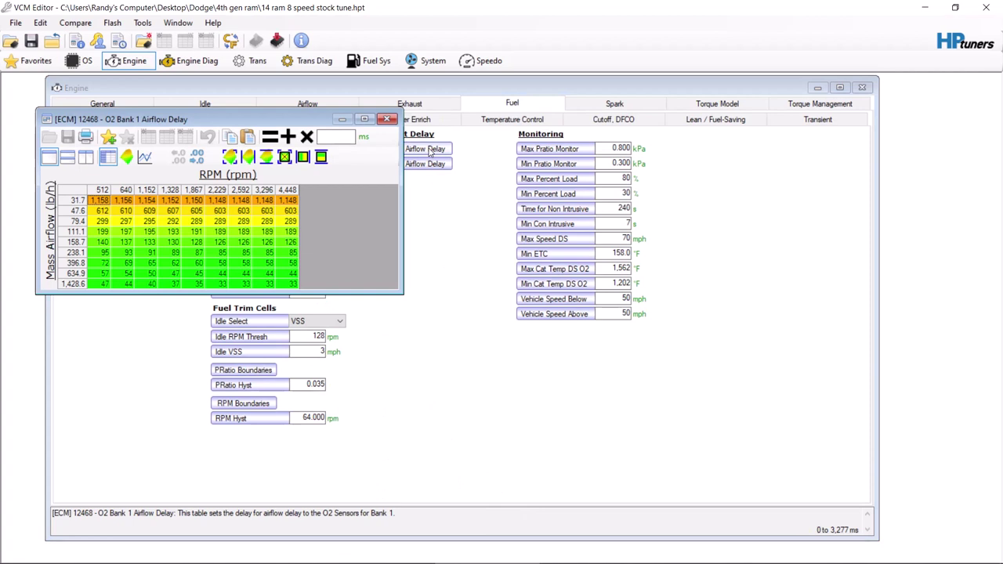
pyautogui.click(387, 119)
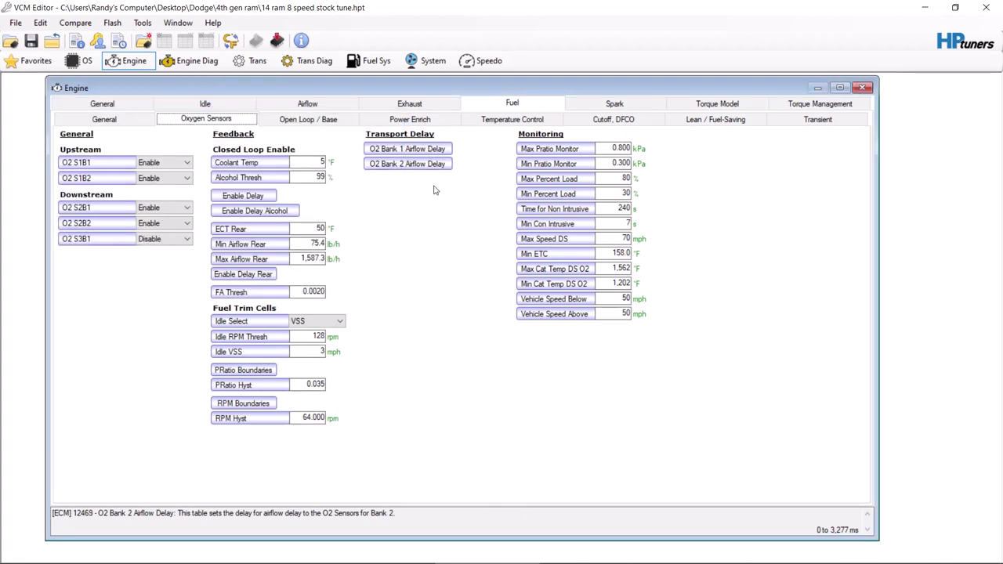
pyautogui.click(242, 196)
pyautogui.click(194, 312)
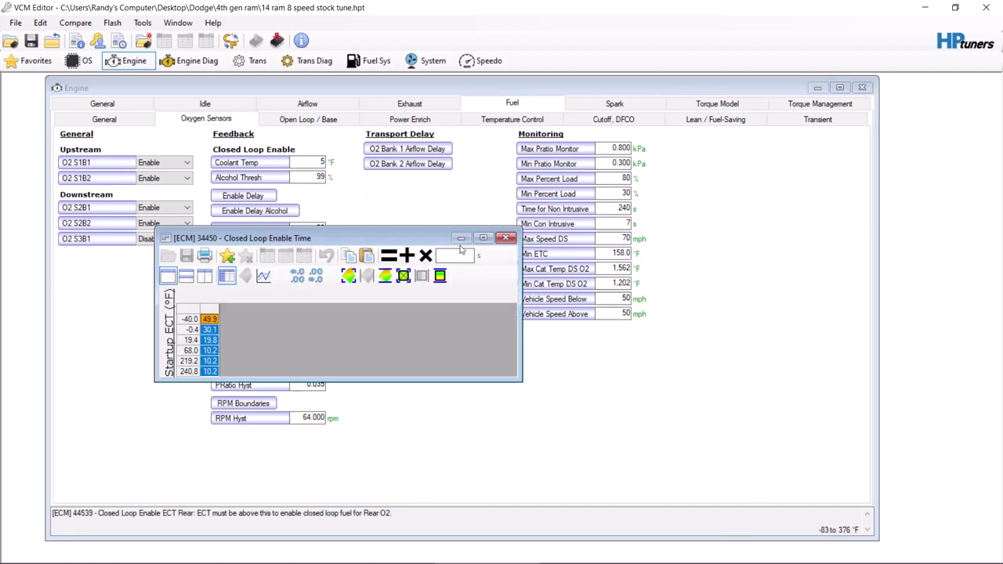
pyautogui.click(452, 257)
pyautogui.write('1.2')
pyautogui.click(426, 255)
pyautogui.click(505, 238)
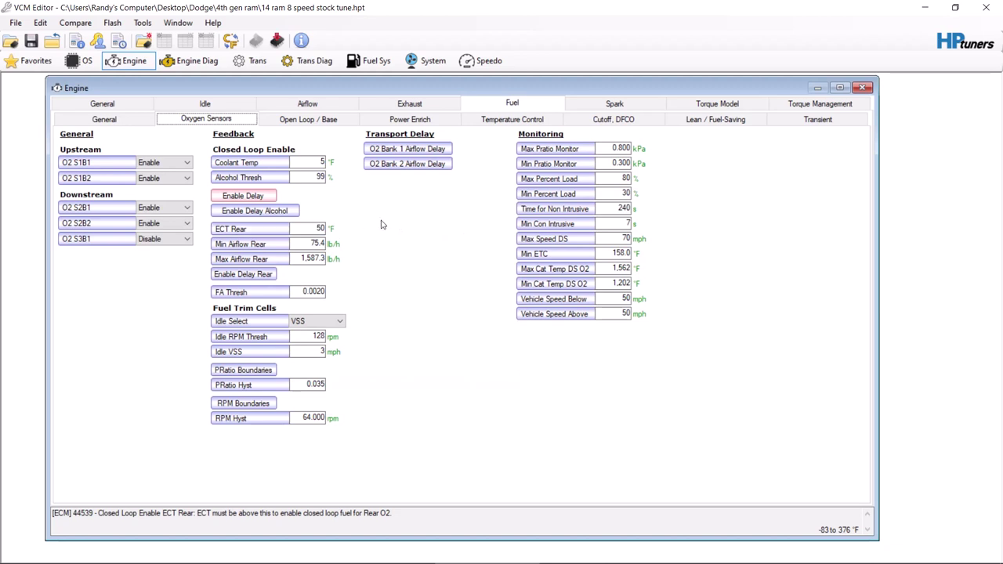
# - Inspect the alcohol and rear closed-loop enable time tables without changing them
pyautogui.click(284, 210)
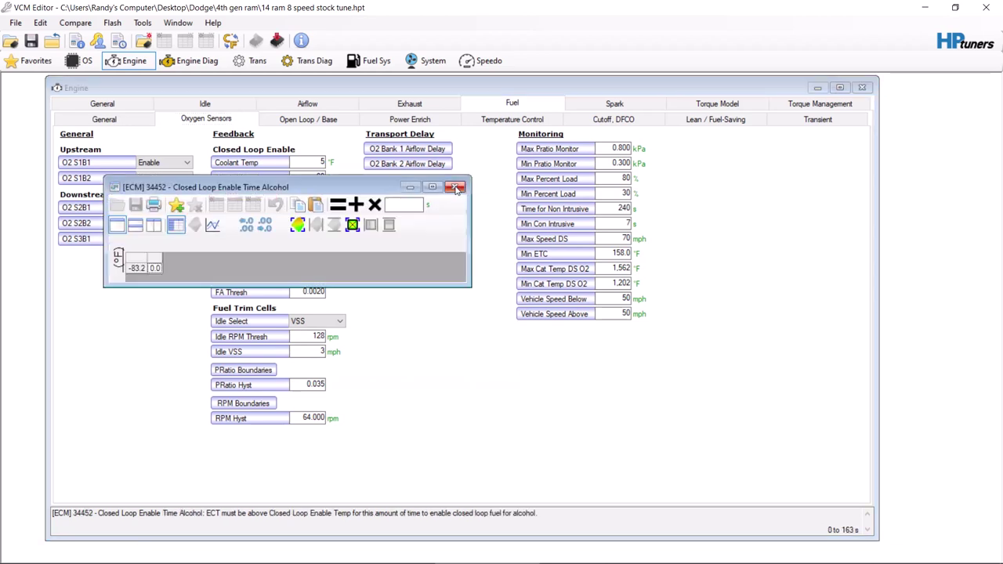
pyautogui.click(462, 183)
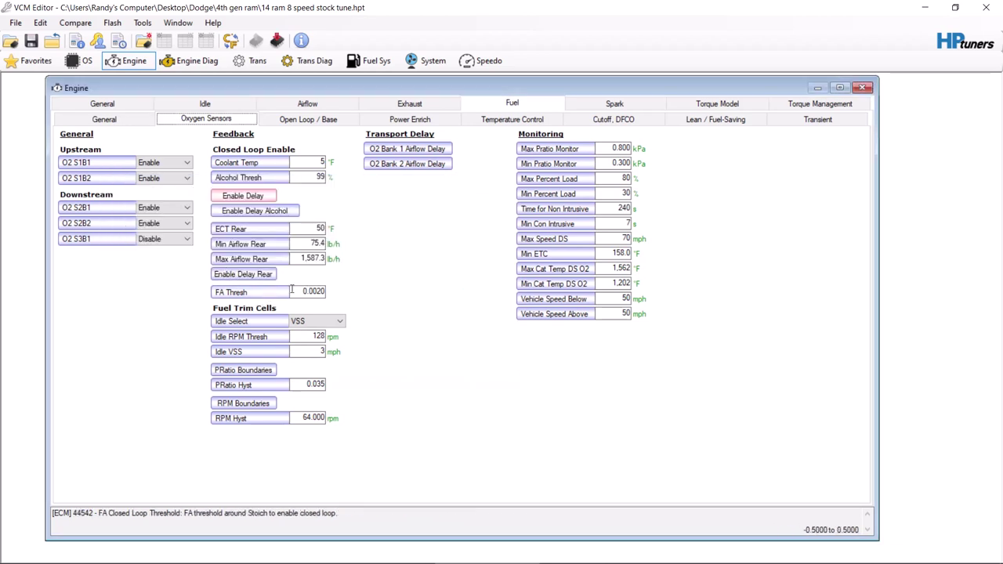
pyautogui.click(250, 275)
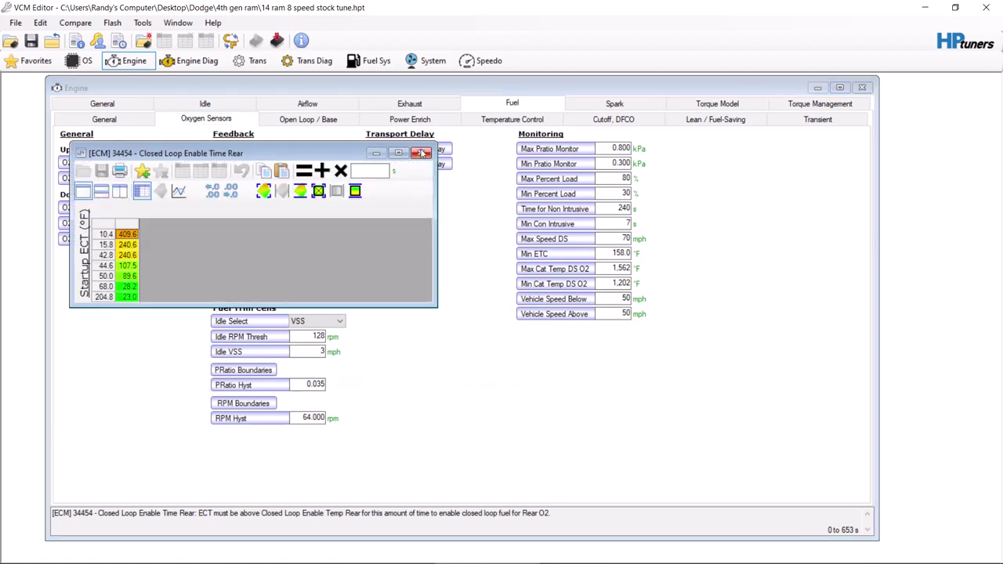
pyautogui.click(427, 152)
# - Set O2 S2B1 and O2 S2B2 to Disable, leaving O2 S3B1 disabled
pyautogui.click(166, 207)
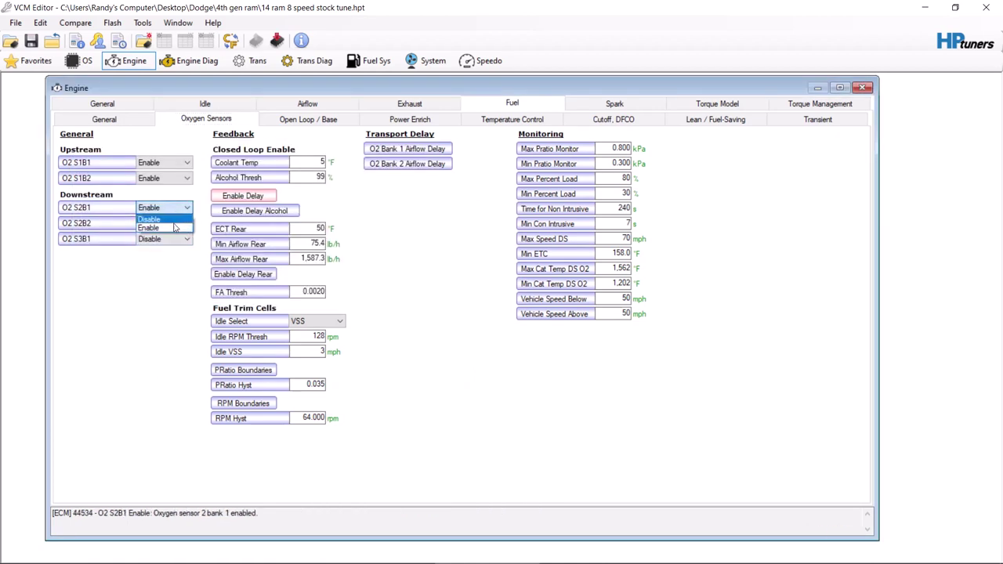
pyautogui.click(172, 228)
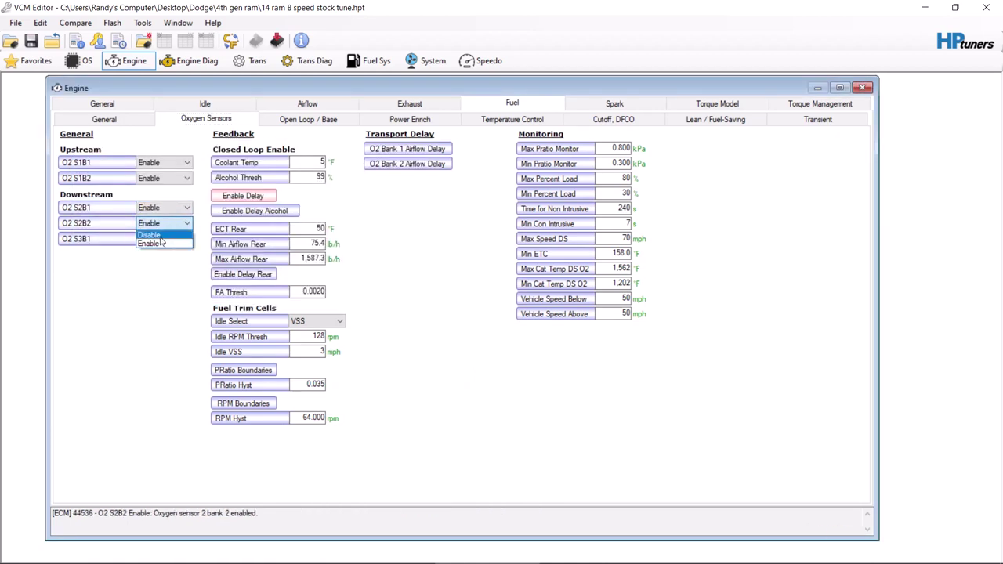
pyautogui.click(180, 207)
pyautogui.click(157, 218)
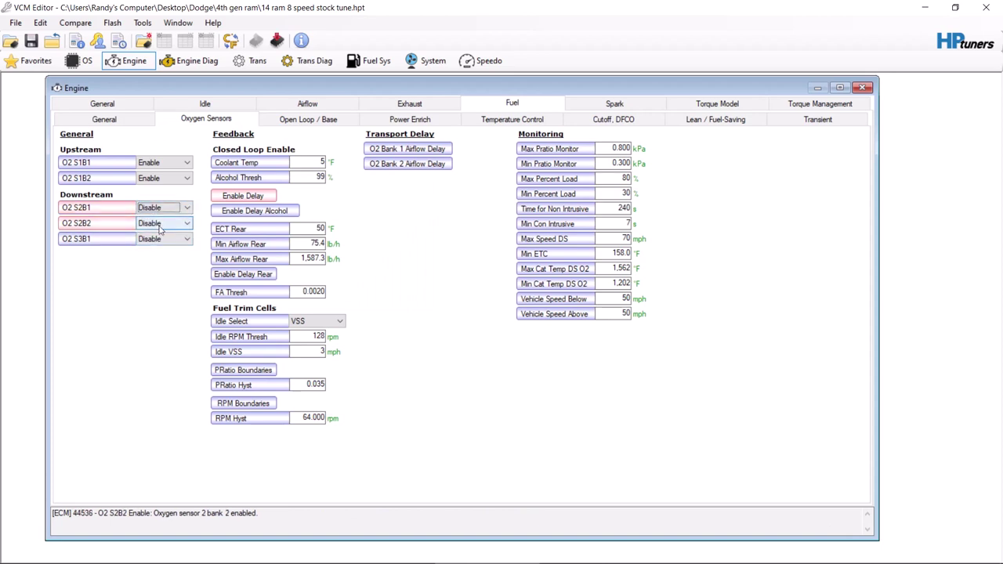
pyautogui.click(161, 239)
pyautogui.click(336, 249)
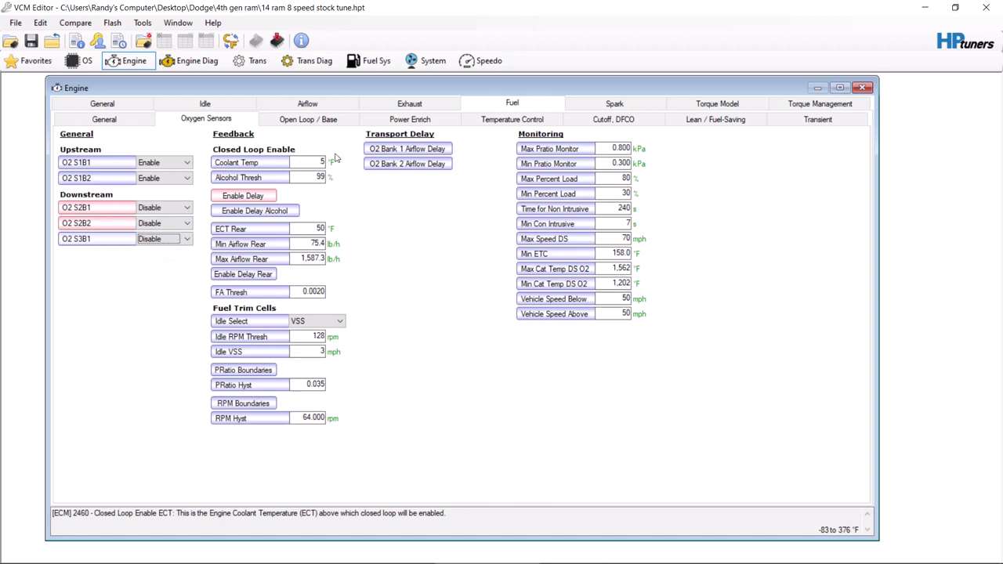
# - Set the Ram tune's closed-loop Coolant Temp to 129 °F and view the O2 Bank 1 Airflow Delay table
pyautogui.click(310, 162)
pyautogui.write('129')
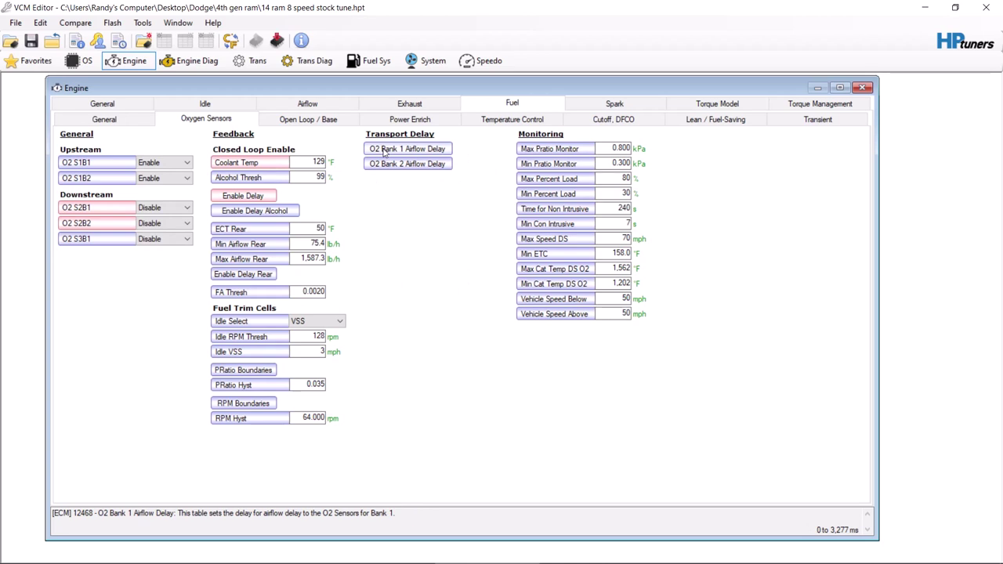
pyautogui.click(383, 152)
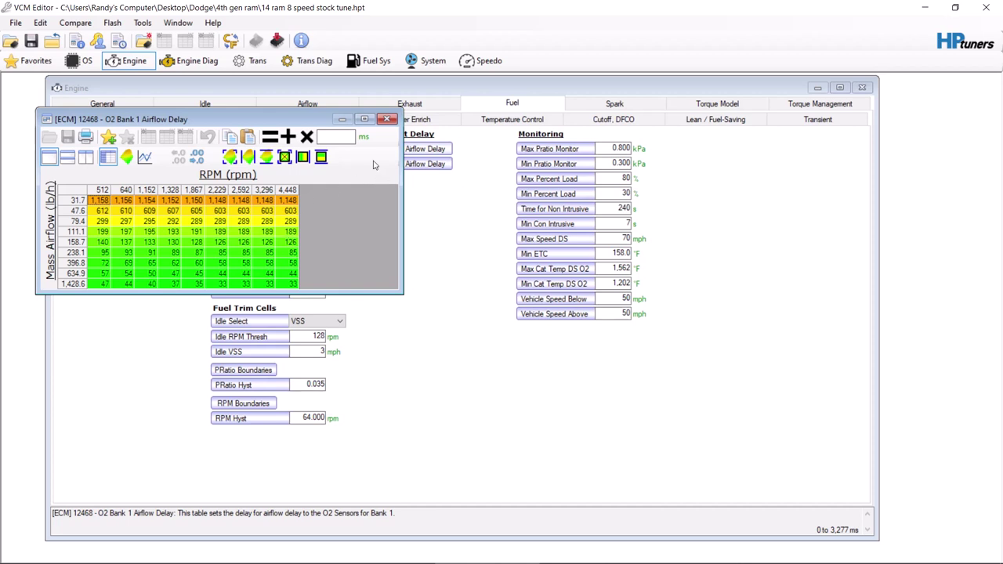
# - Close the airflow delay table, glance at Open Loop / Base, and return to Oxygen Sensors
pyautogui.click(389, 119)
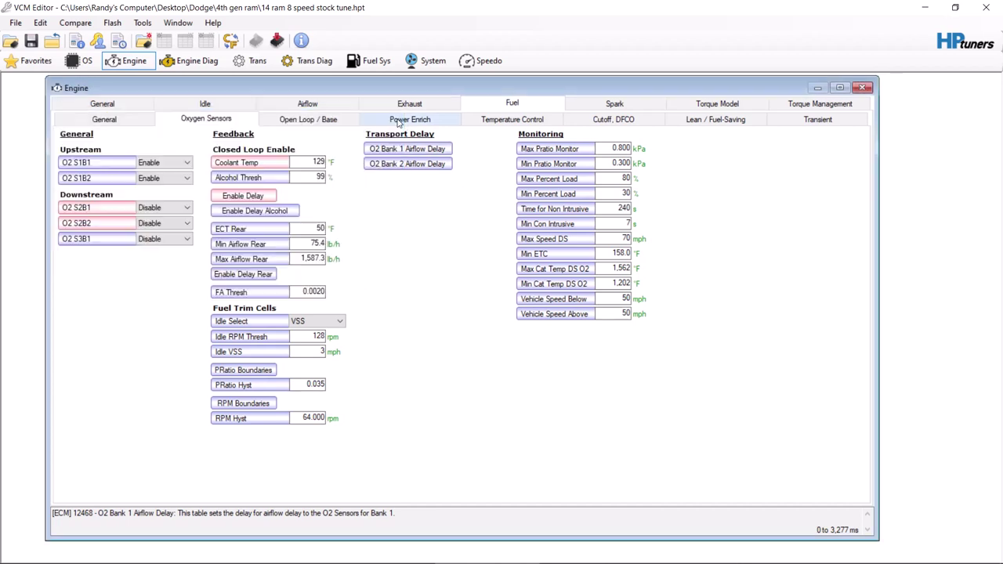
pyautogui.click(321, 122)
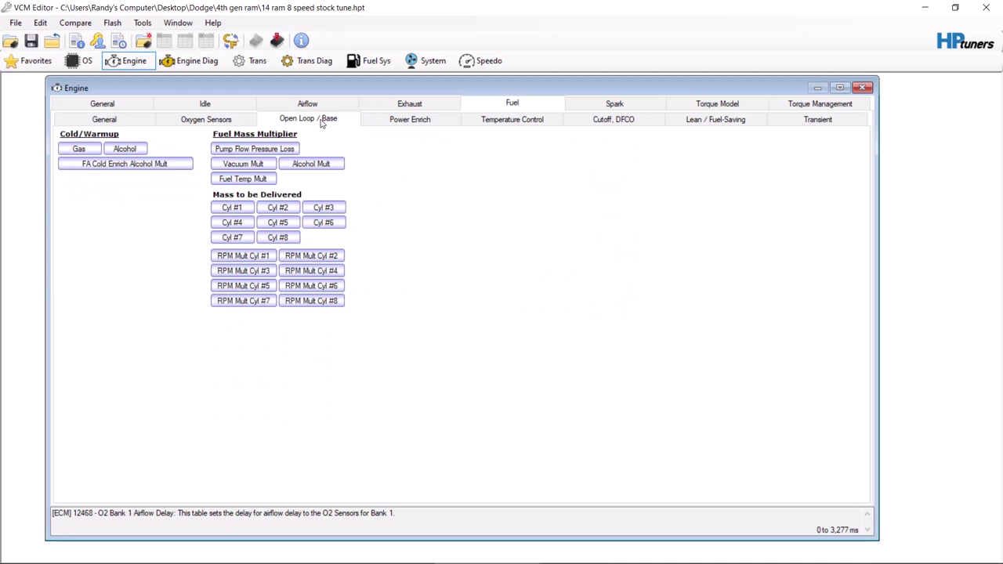
pyautogui.click(236, 124)
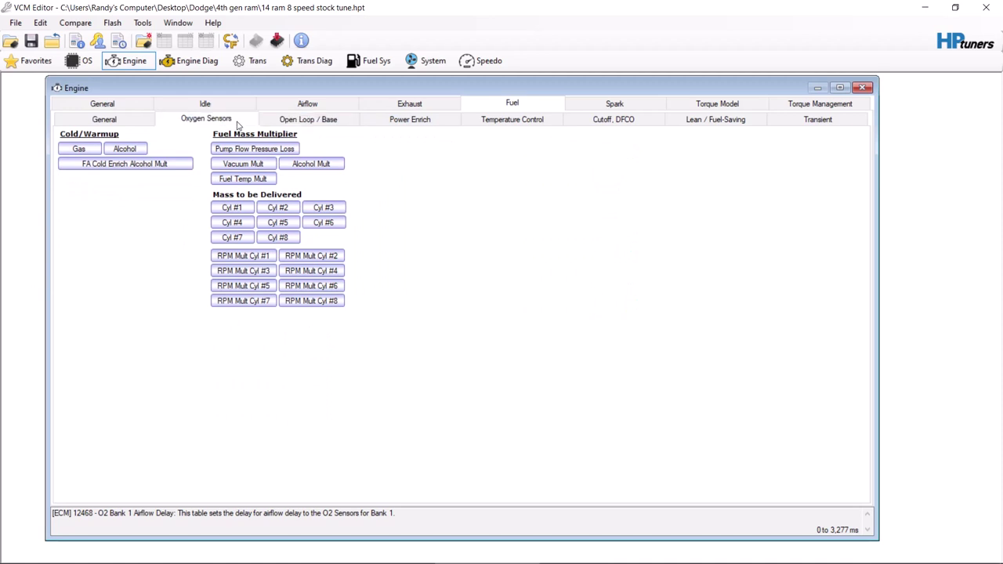